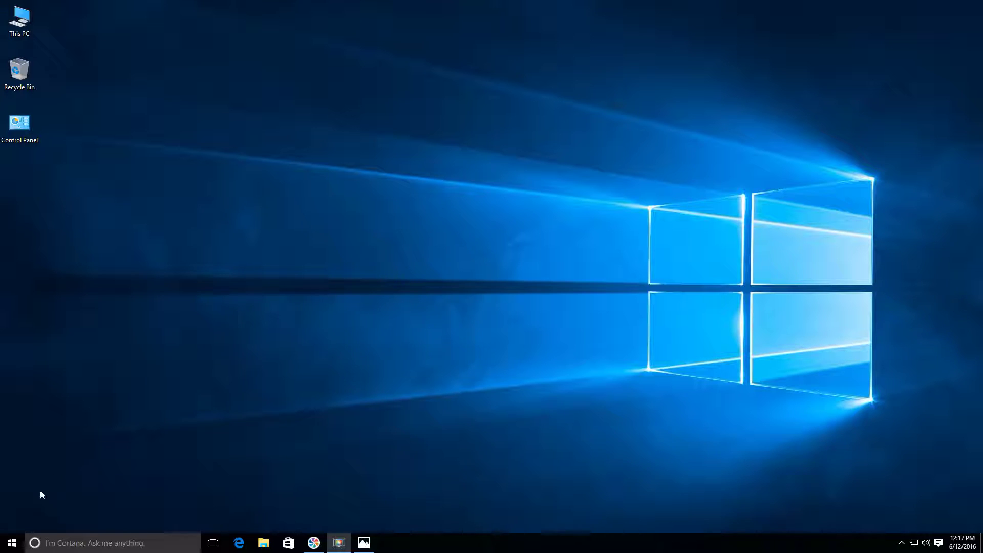
# - Search the Start menu for cmd and run Command Prompt as administrator
pyautogui.click(13, 543)
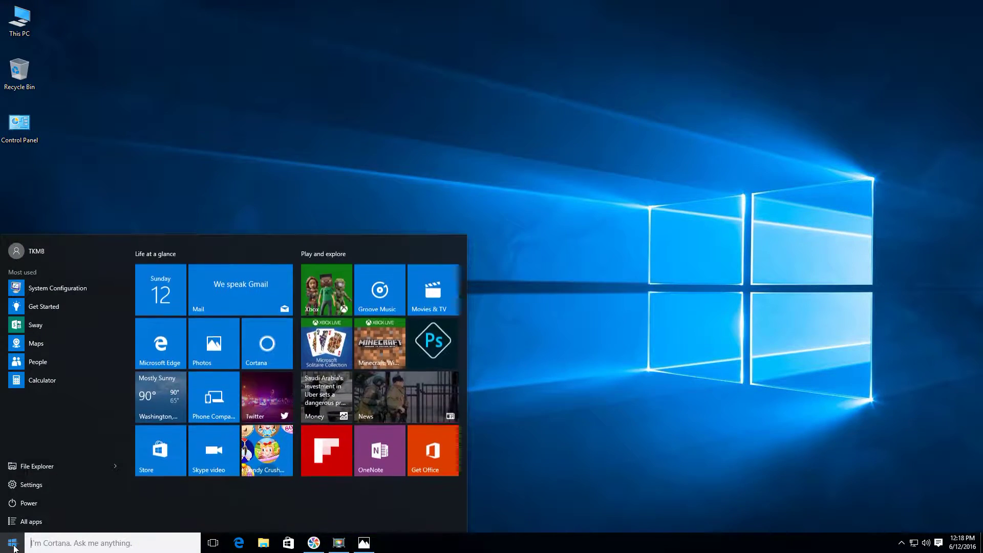
pyautogui.write('cmd')
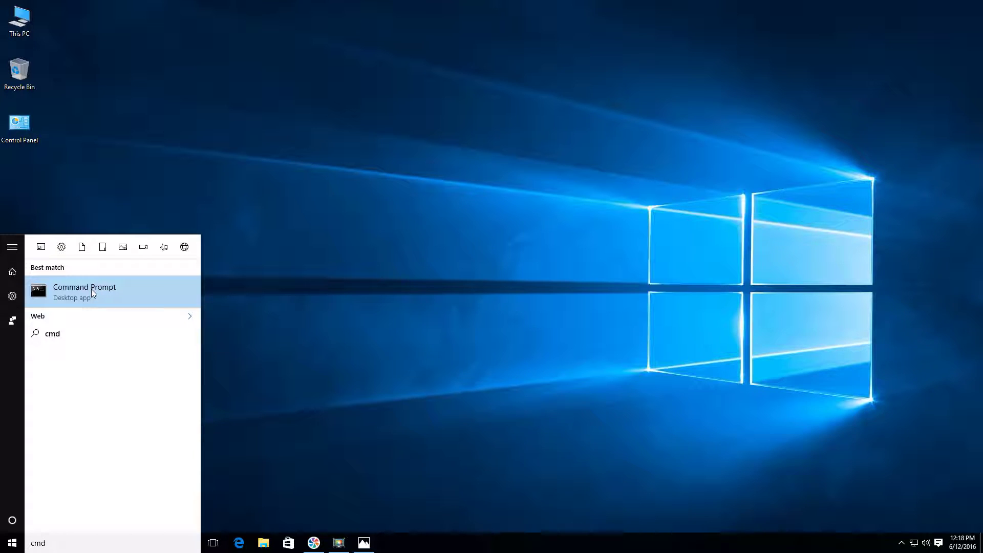
pyautogui.rightClick(92, 290)
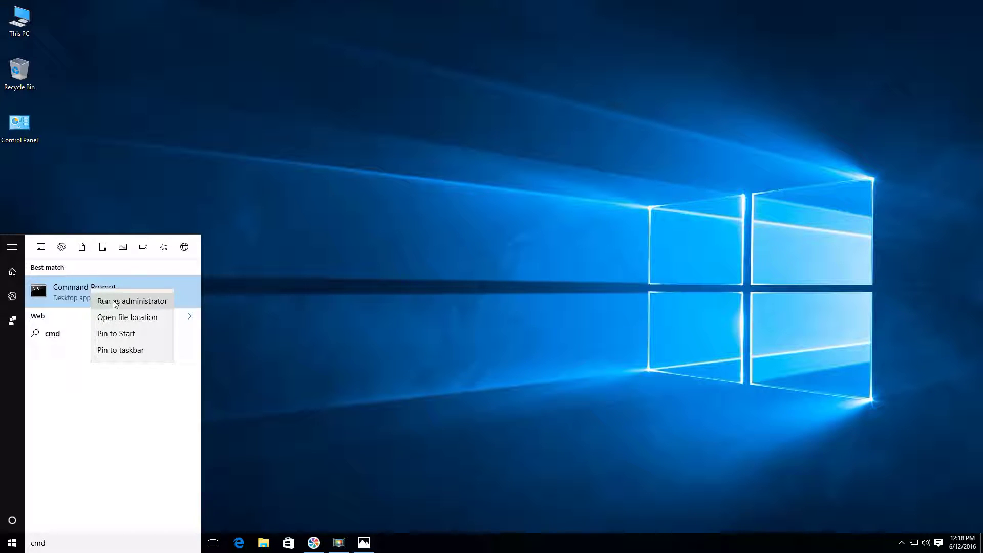
pyautogui.click(115, 302)
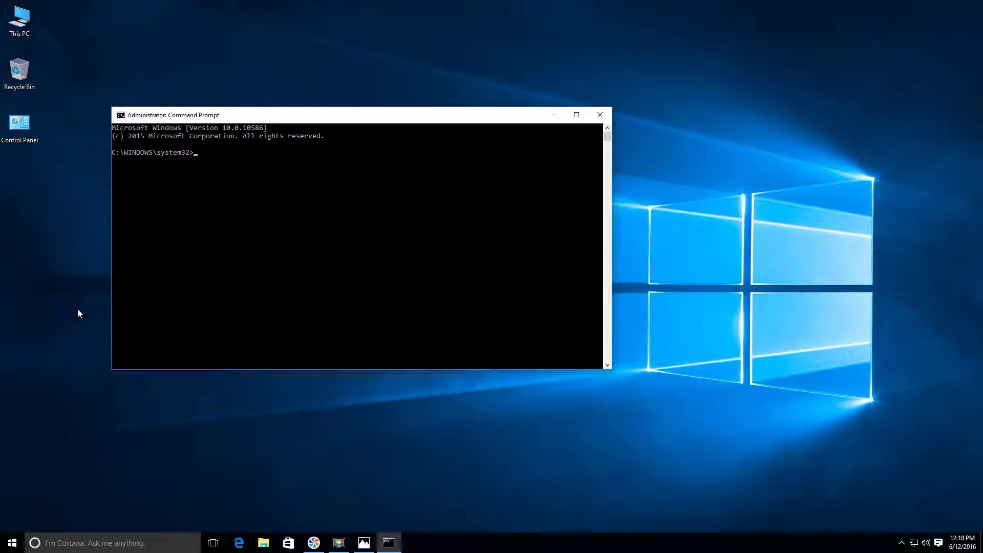
# - Shift the administrator console slightly right and refocus its prompt line
pyautogui.click(199, 217)
pyautogui.moveTo(248, 114); pyautogui.dragTo(272, 107)
pyautogui.click(218, 146)
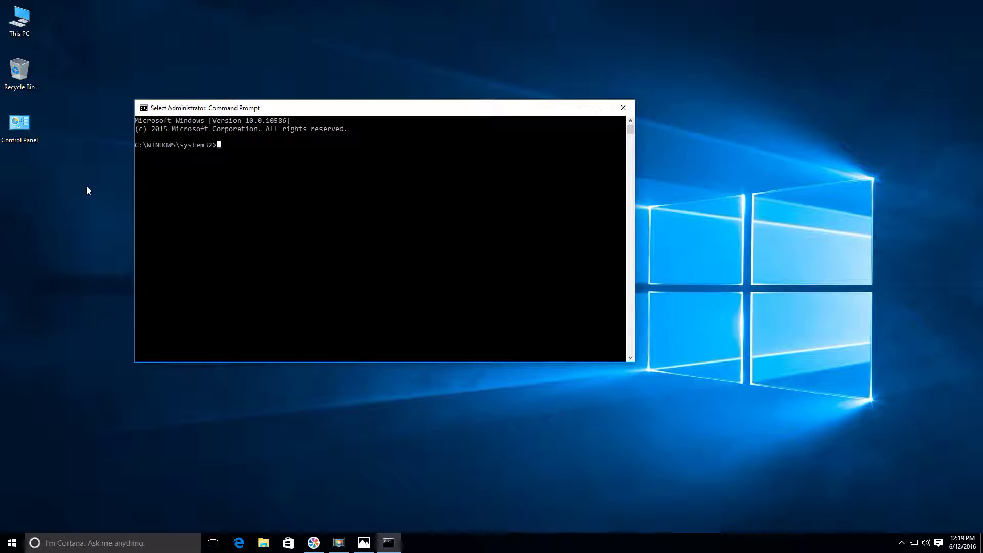
# - Run bcdedit /copy {current} /d "Windows 10 Safe Mode" to duplicate the current boot entry
pyautogui.write('bcde')
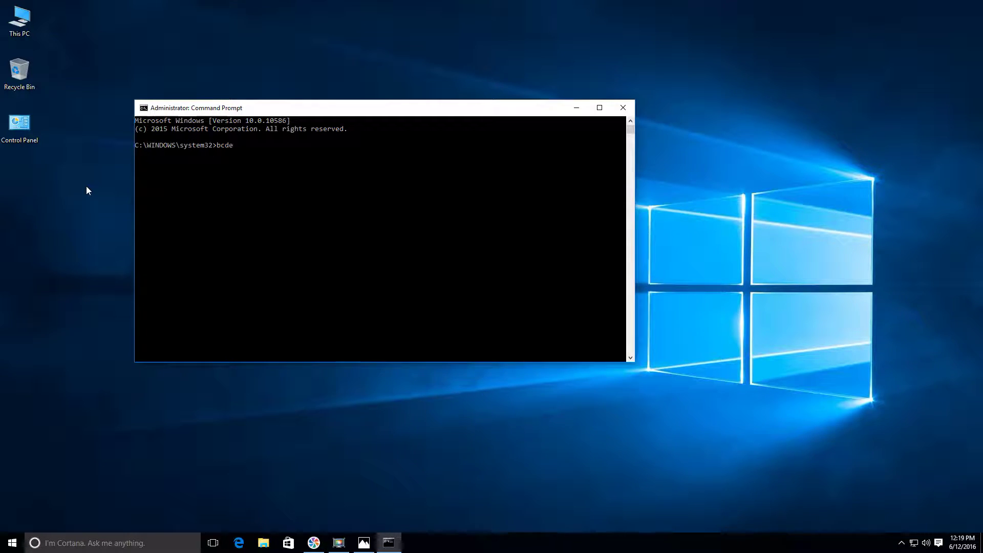
pyautogui.write('dit /copy {}')
pyautogui.press('Left')
pyautogui.write('cure')
pyautogui.press('BackSpace')
pyautogui.write('rent} /d ""')
pyautogui.press('Left')
pyautogui.write('Windows 10 Safe Mode')
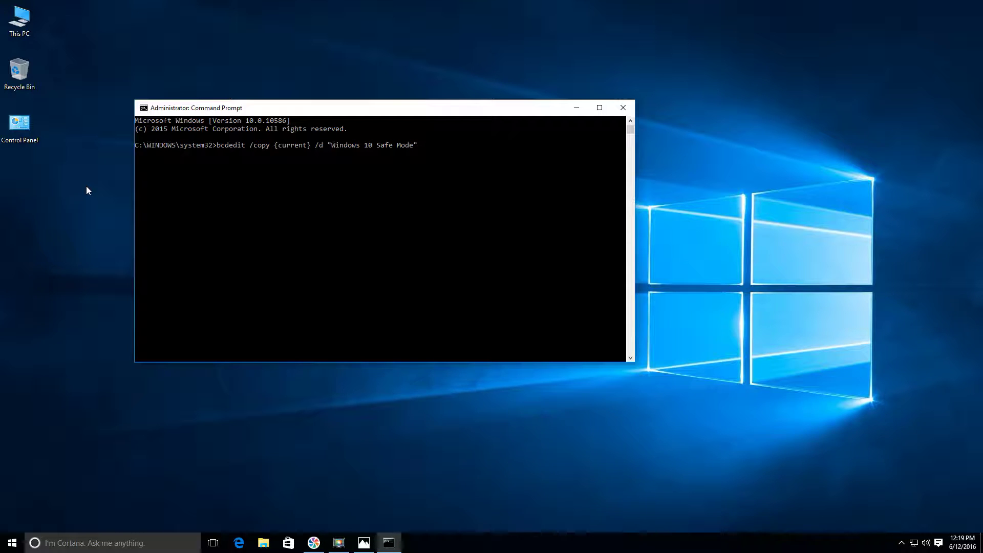
pyautogui.press('Return')
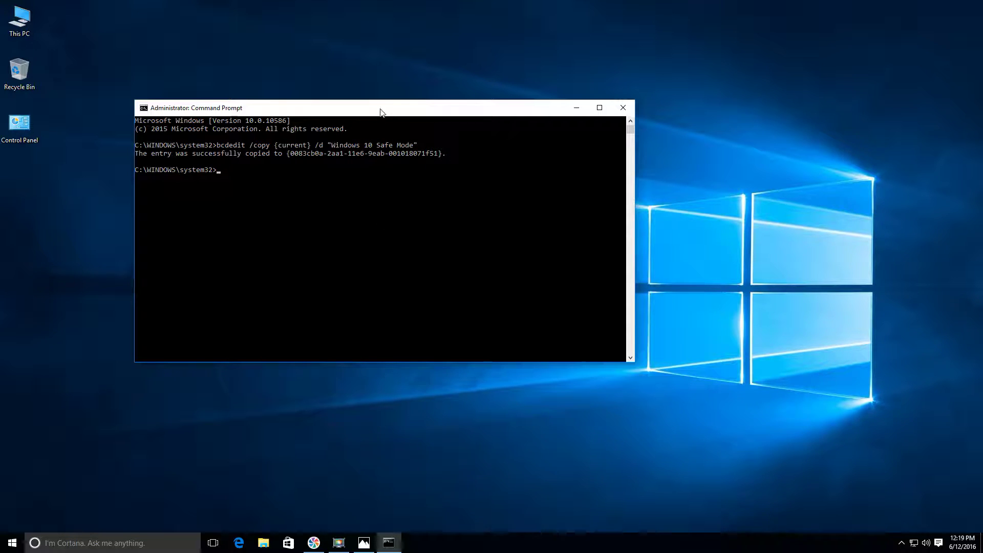
pyautogui.moveTo(380, 110); pyautogui.dragTo(346, 51)
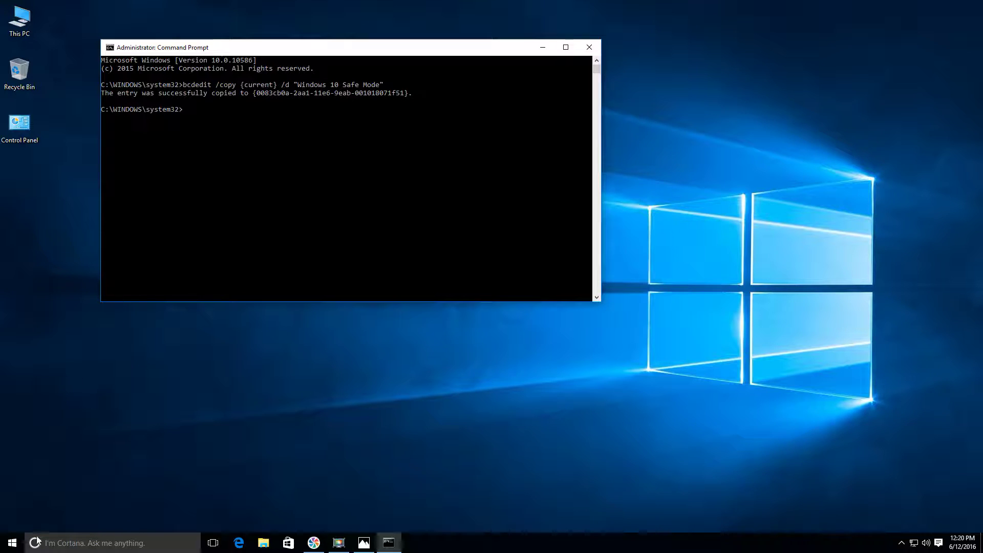
# - Launch System Configuration via msconfig and position it down and right of the console
pyautogui.click(12, 548)
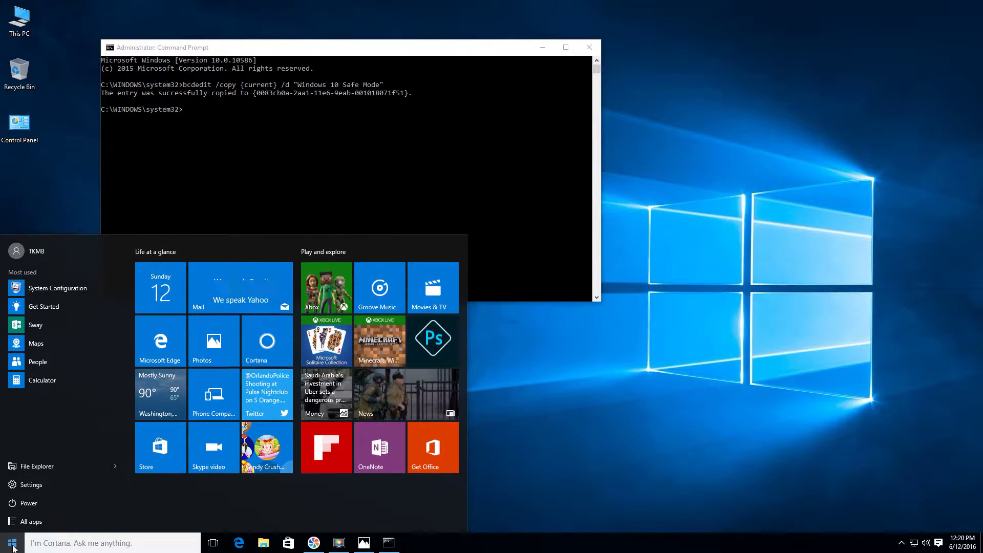
pyautogui.write('m')
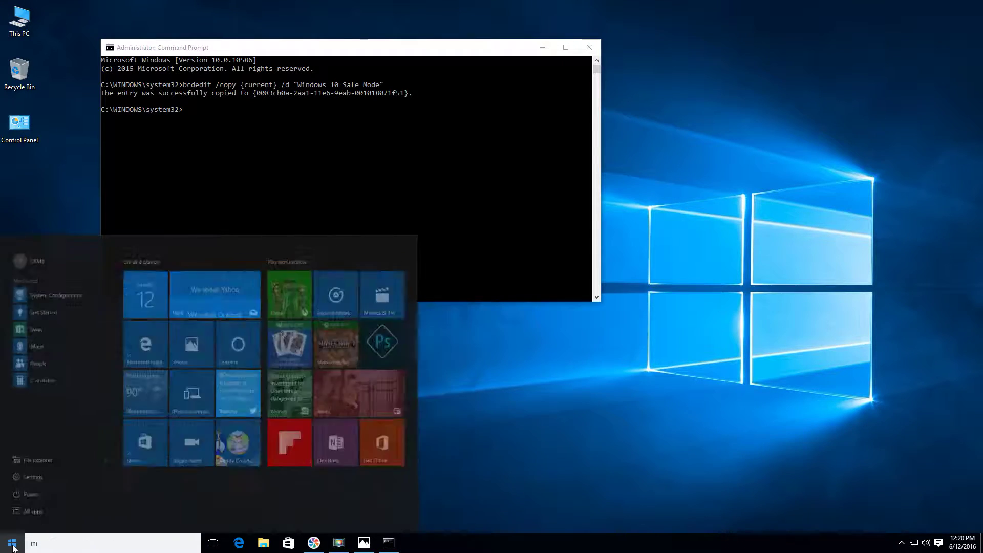
pyautogui.write('sconfig')
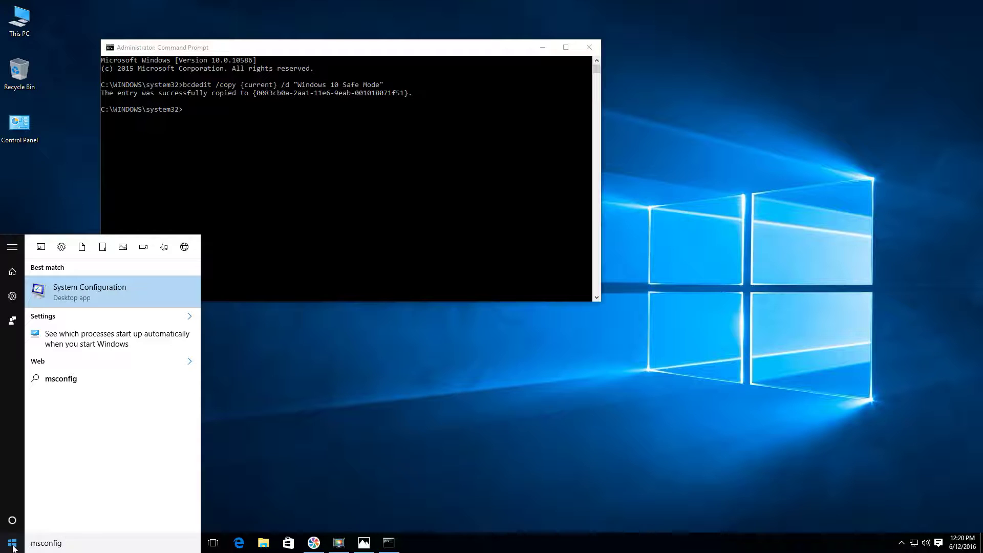
pyautogui.click(87, 286)
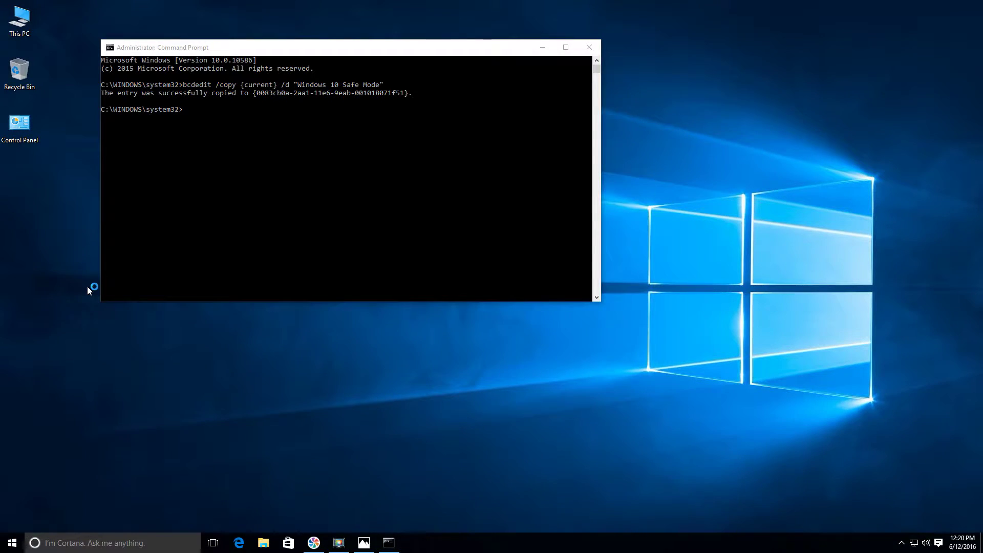
pyautogui.moveTo(485, 183); pyautogui.dragTo(523, 226)
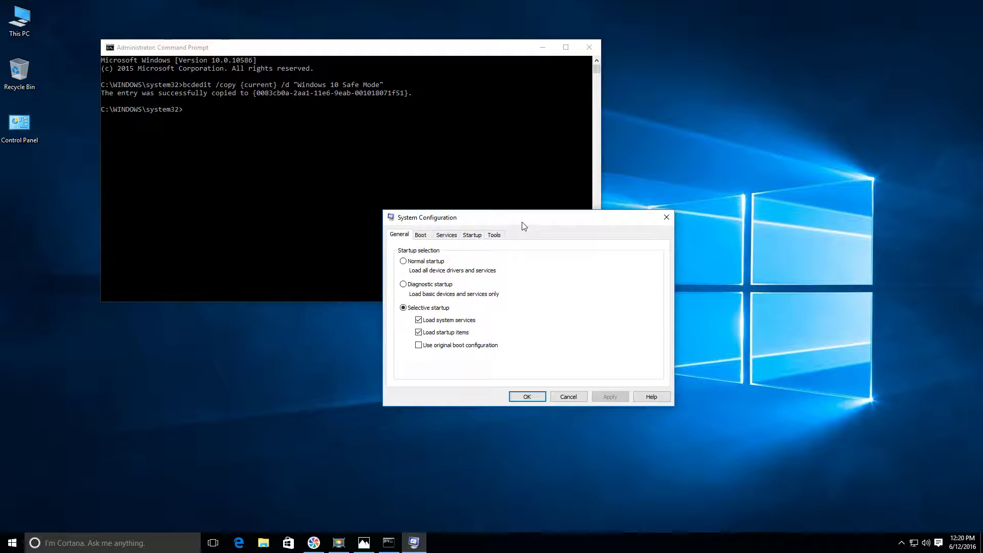
pyautogui.moveTo(523, 219); pyautogui.dragTo(562, 233)
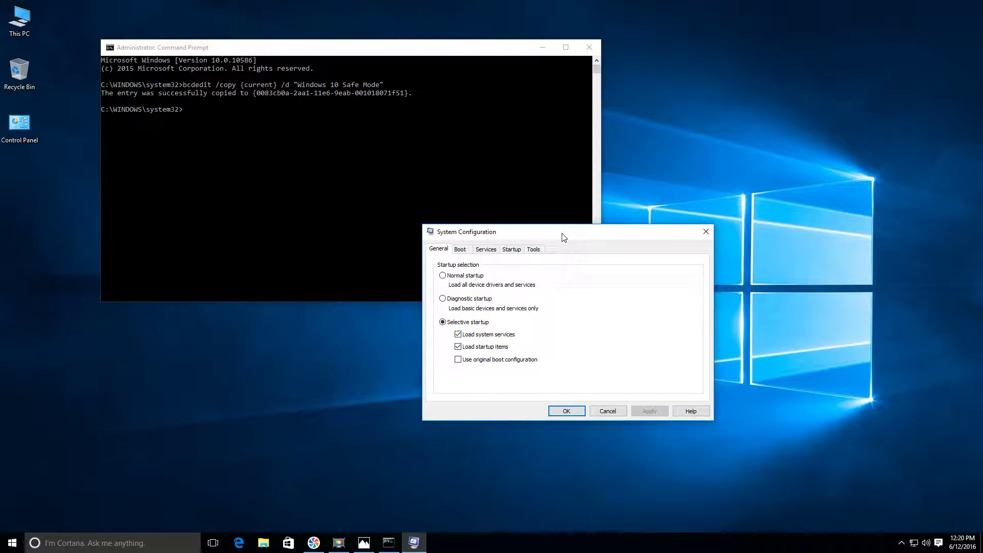
# - On the Boot tab, apply Safe boot to the Windows 10 Safe Mode entry
pyautogui.click(465, 255)
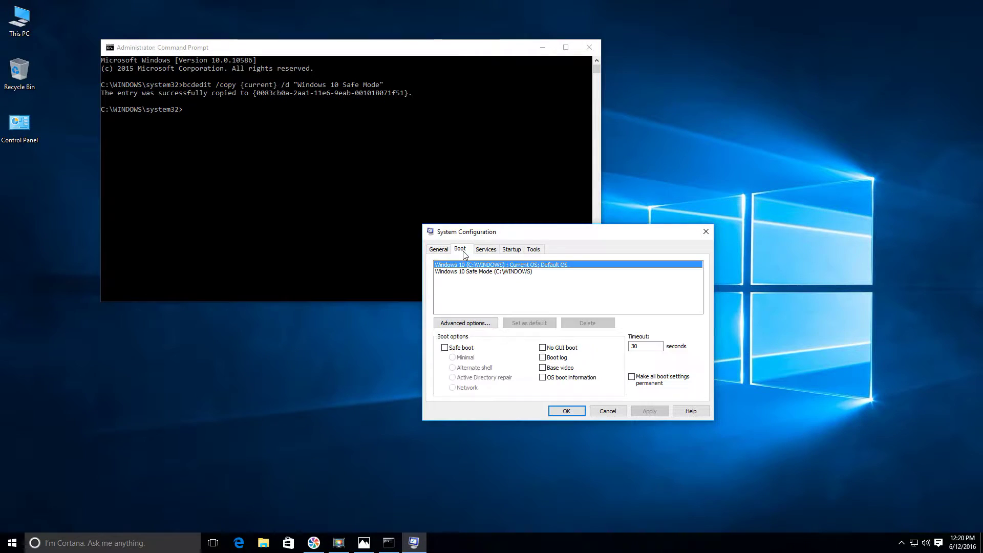
pyautogui.click(447, 274)
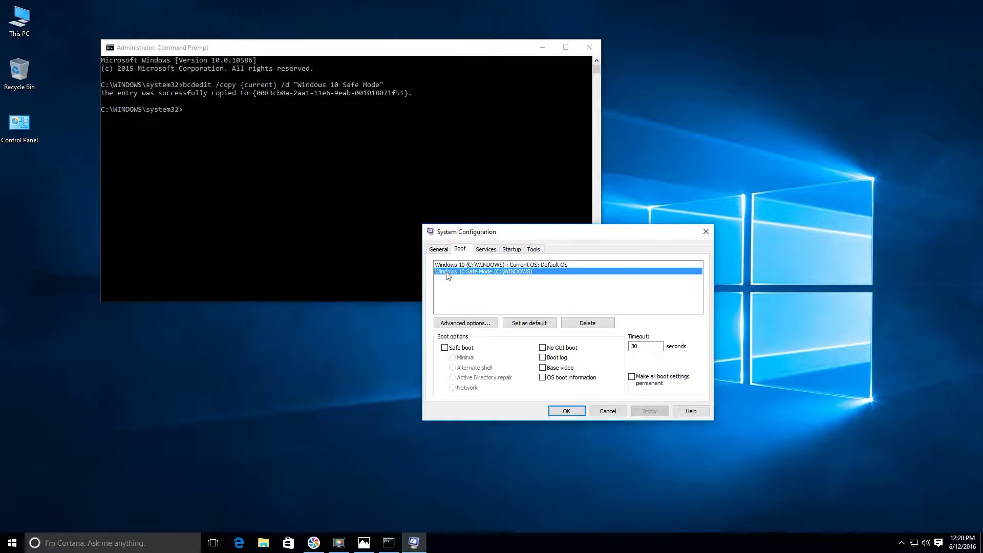
pyautogui.click(444, 348)
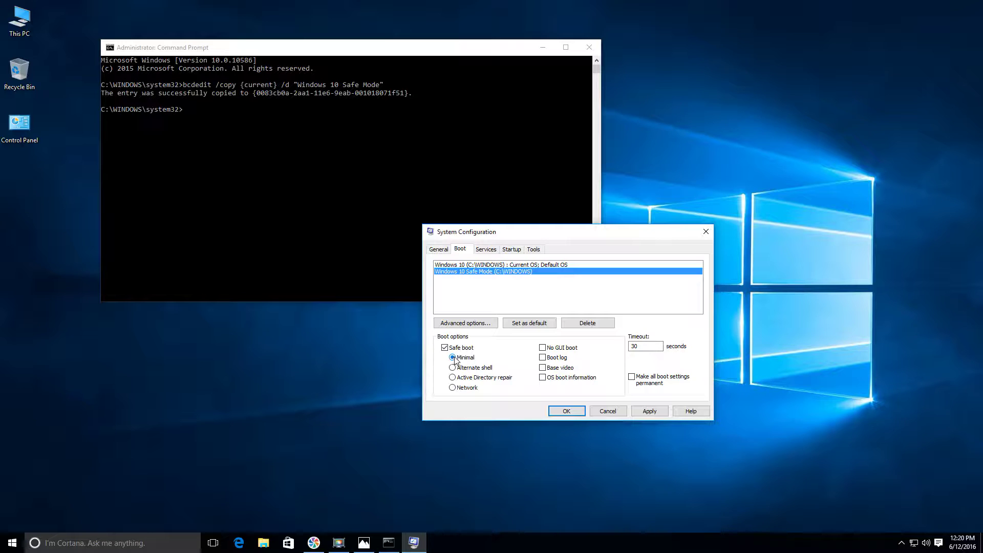
pyautogui.click(649, 411)
pyautogui.moveTo(640, 235); pyautogui.dragTo(733, 234)
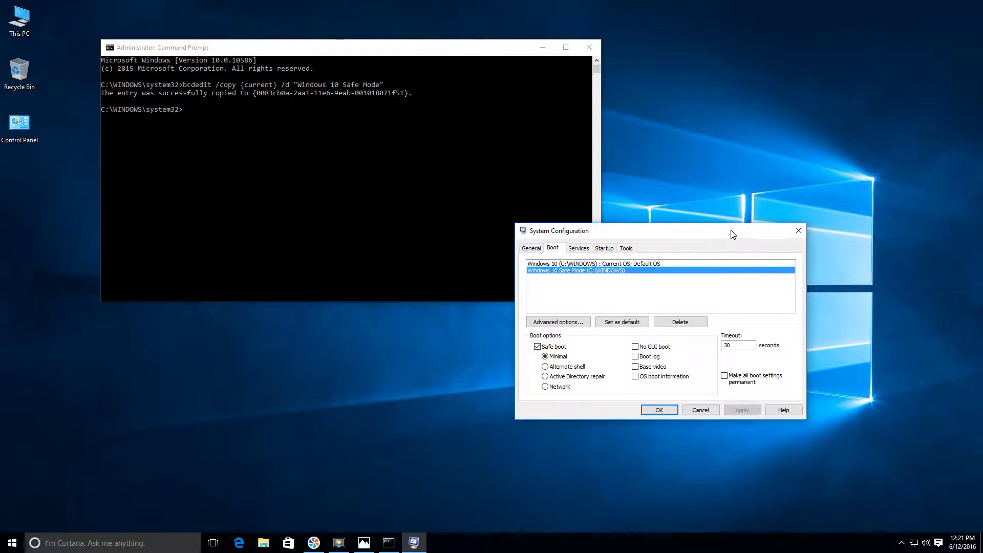
pyautogui.click(564, 264)
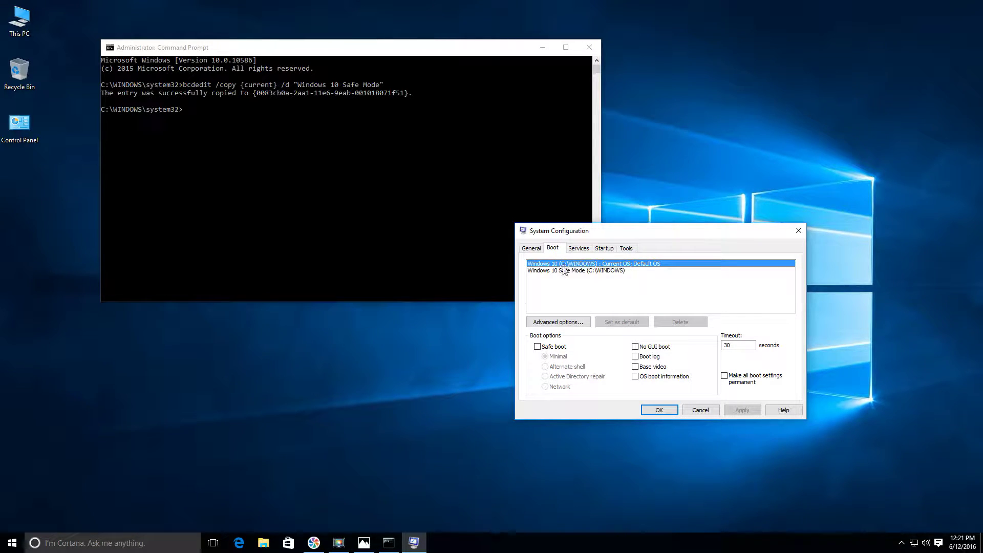
# - Select the Windows 10 Safe Mode entry to confirm its Minimal safe boot setting
pyautogui.click(565, 271)
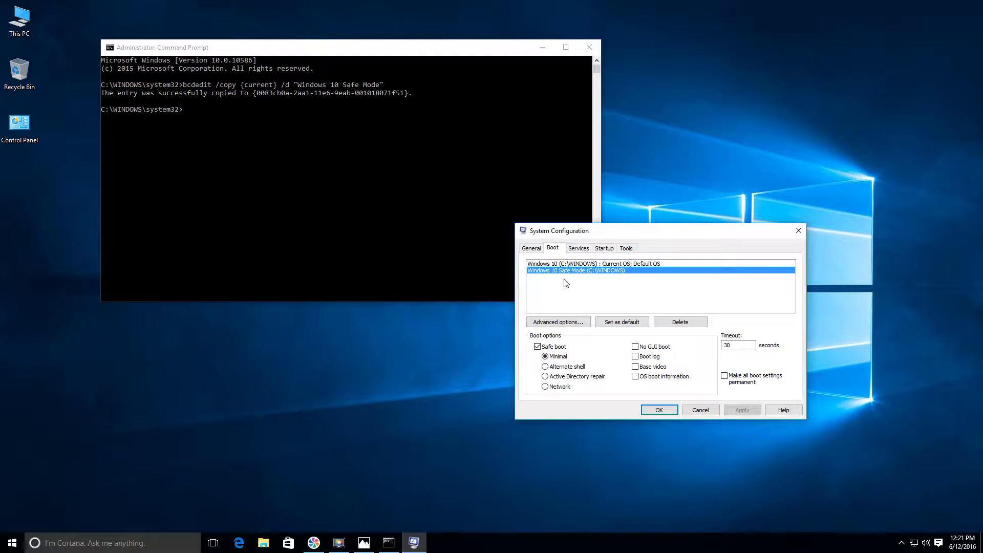
# - Run bcdedit /copy {current} /d "Windows 10 Safe Mode with Networking" in the console
pyautogui.click(215, 115)
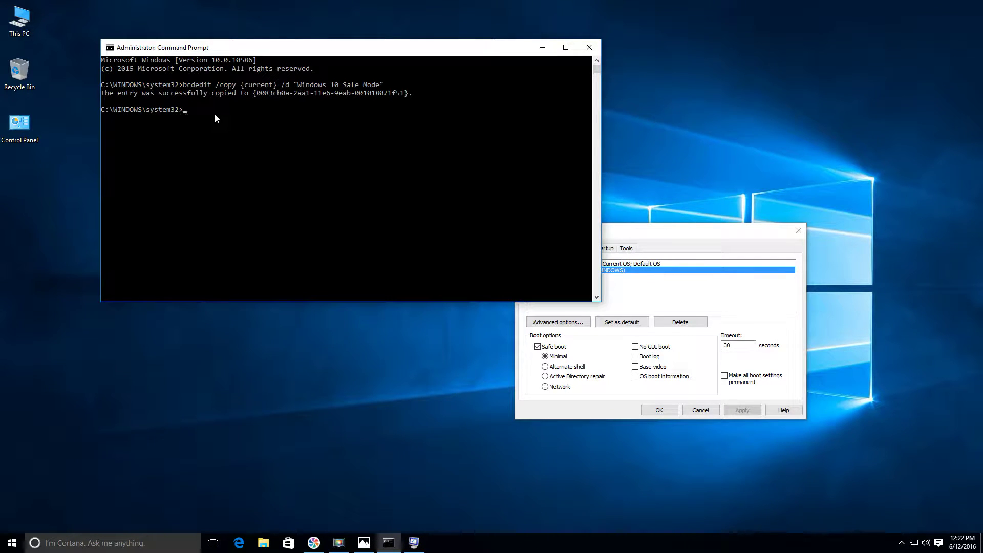
pyautogui.write('bcd')
pyautogui.write('edit /copy {')
pyautogui.write('current')
pyautogui.write(' /d ')
pyautogui.write('""')
pyautogui.write('Windows')
pyautogui.write(' 10 Safe M')
pyautogui.write('ode with Network')
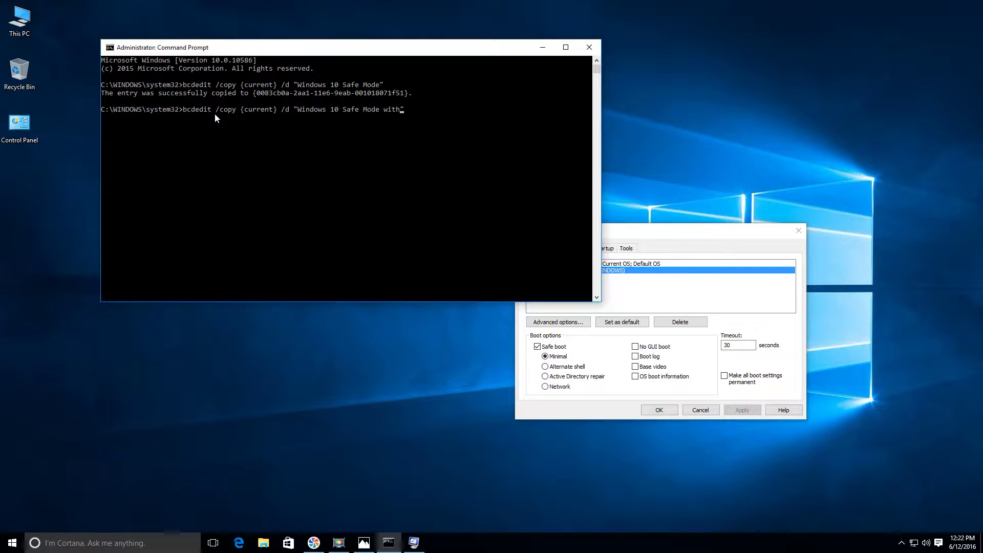
pyautogui.write('ing')
pyautogui.press('Return')
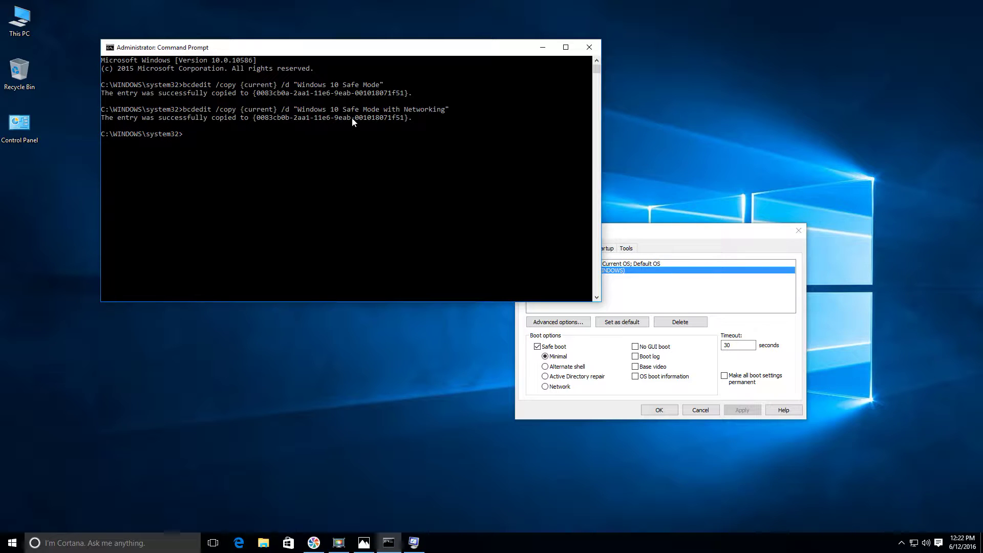
# - Confirm the boot settings with OK and choose Exit without restart
pyautogui.click(646, 238)
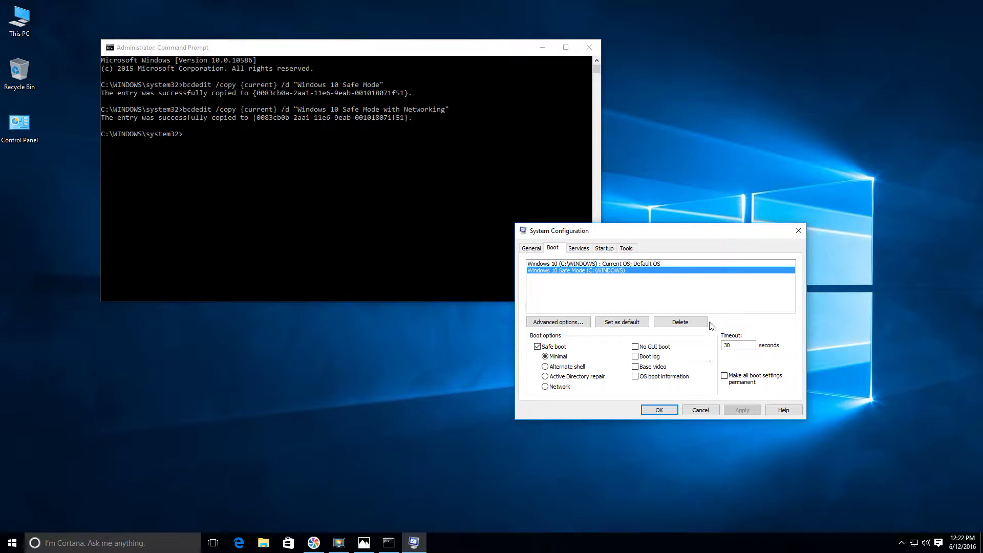
pyautogui.click(656, 410)
pyautogui.moveTo(527, 240); pyautogui.dragTo(659, 323)
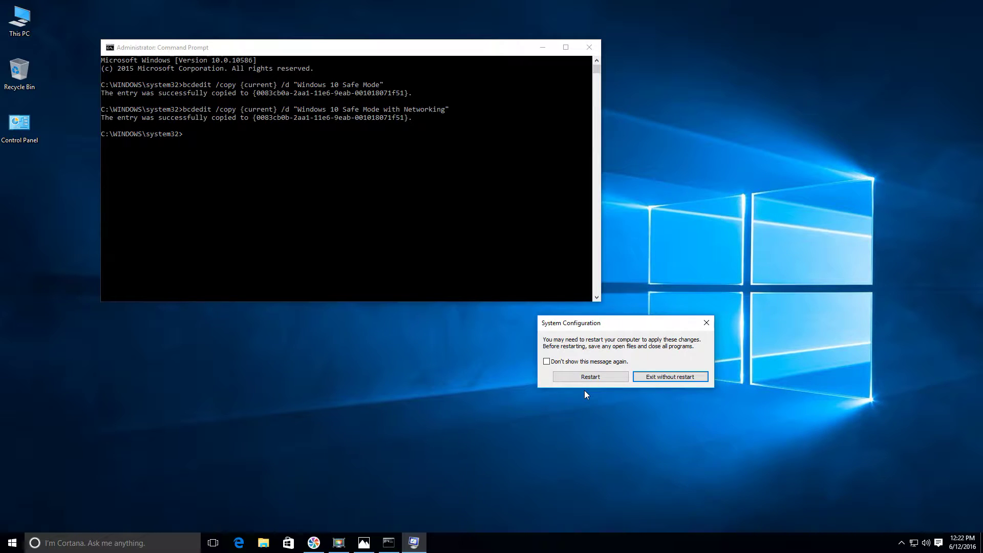
pyautogui.click(668, 377)
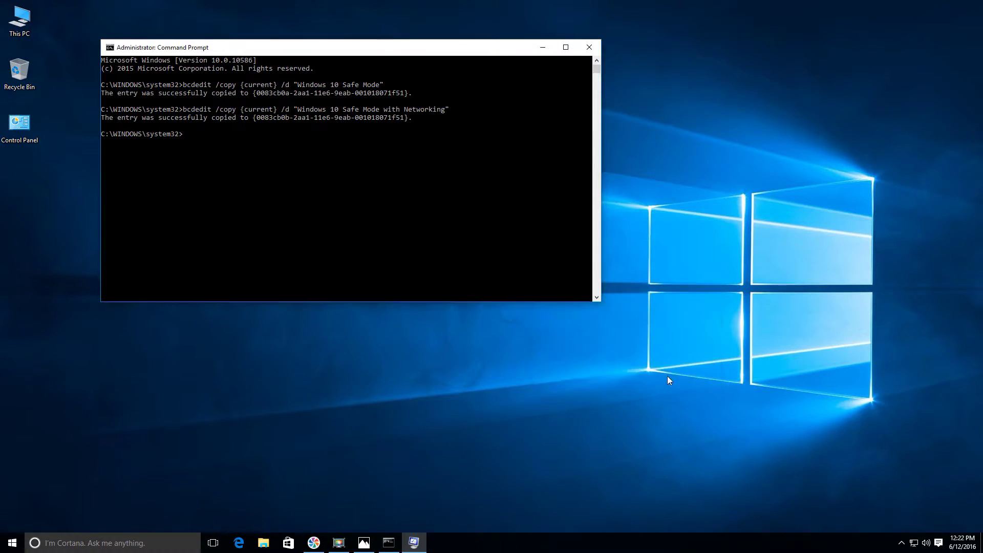
# - Reopen System Configuration via msconfig on its Boot tab, moved down and right
pyautogui.click(11, 544)
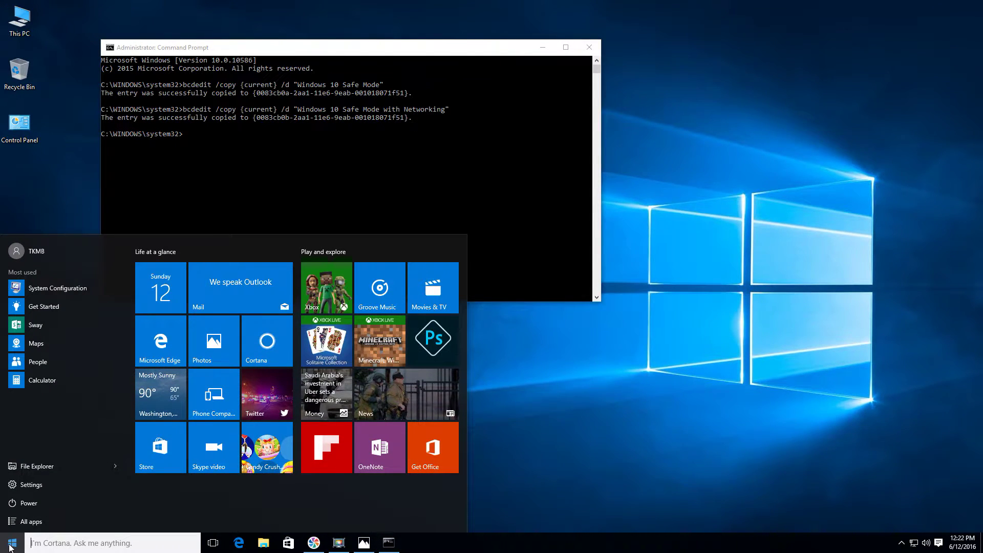
pyautogui.write('msconfig')
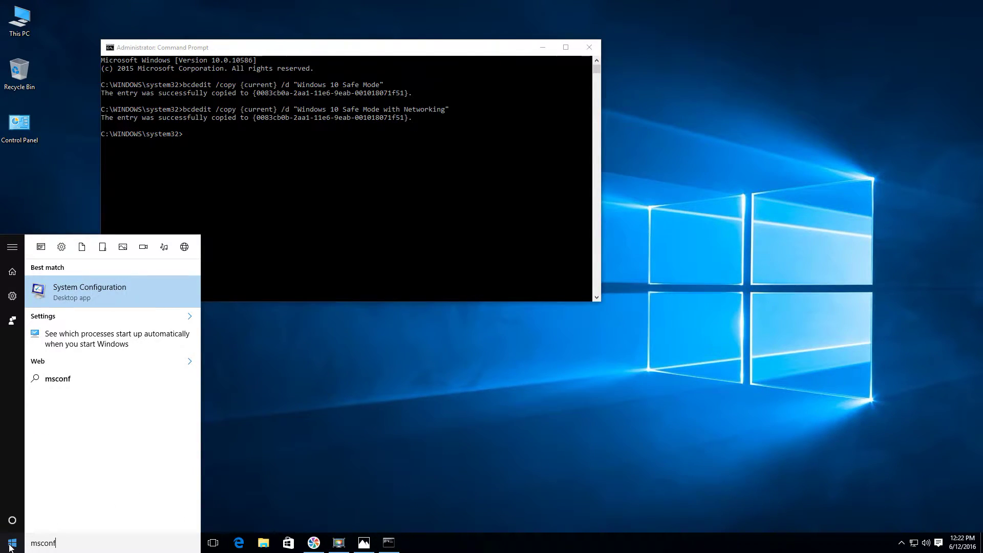
pyautogui.click(72, 285)
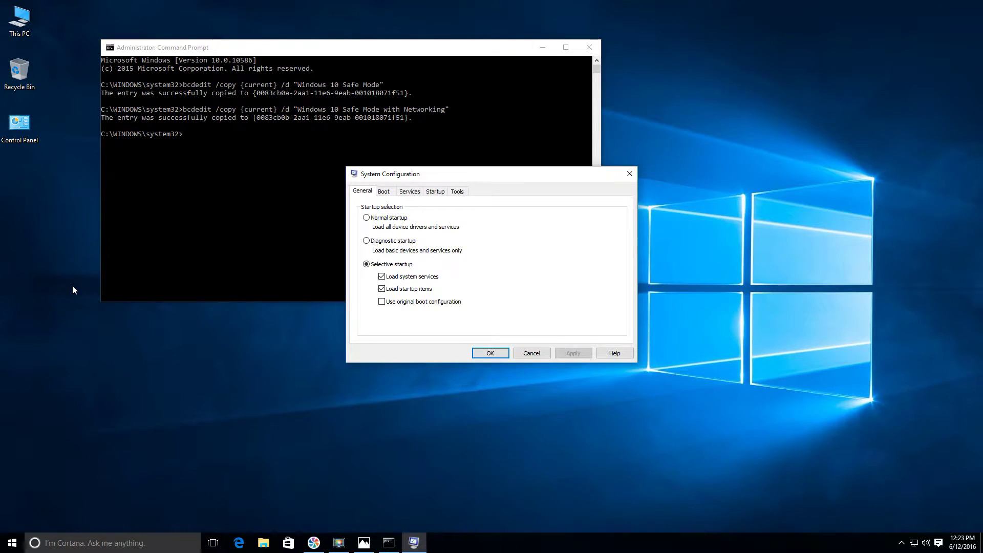
pyautogui.click(387, 192)
pyautogui.moveTo(486, 177); pyautogui.dragTo(605, 254)
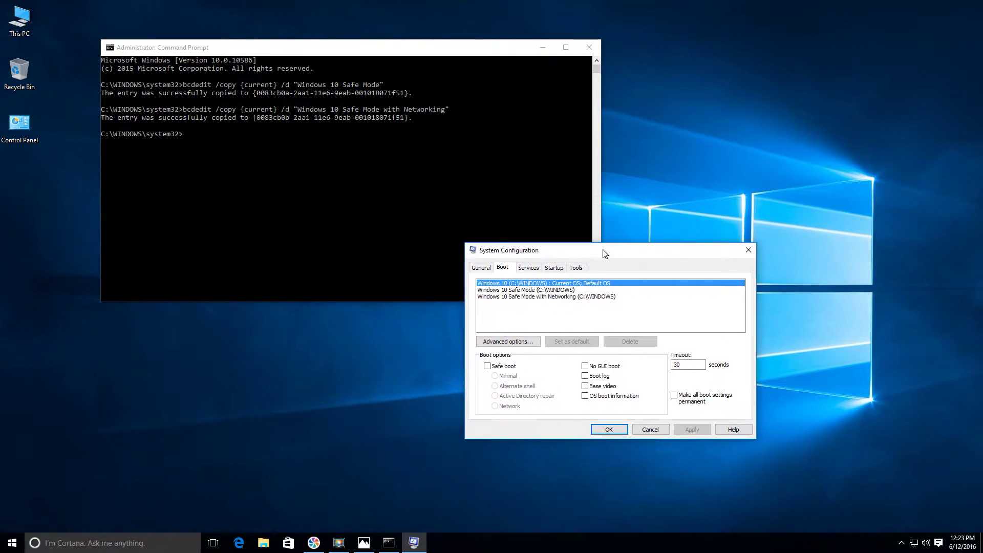
# - Apply Safe boot with Network to the Windows 10 Safe Mode with Networking entry
pyautogui.click(501, 297)
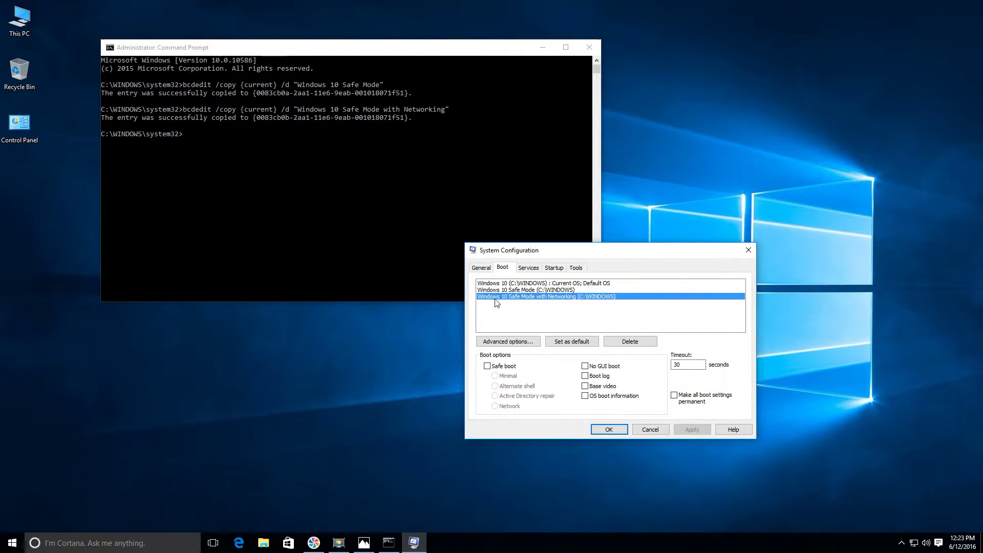
pyautogui.click(487, 367)
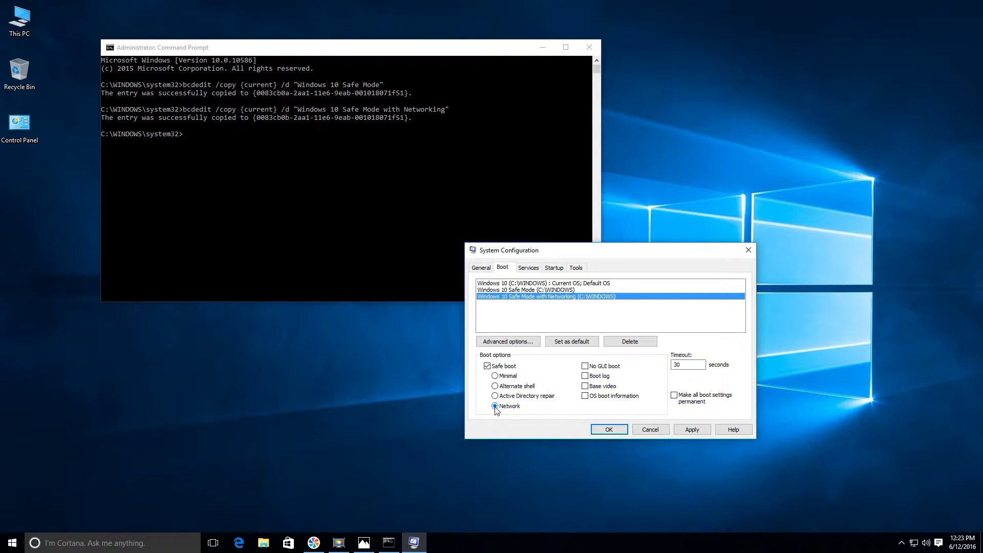
pyautogui.click(698, 432)
pyautogui.click(498, 284)
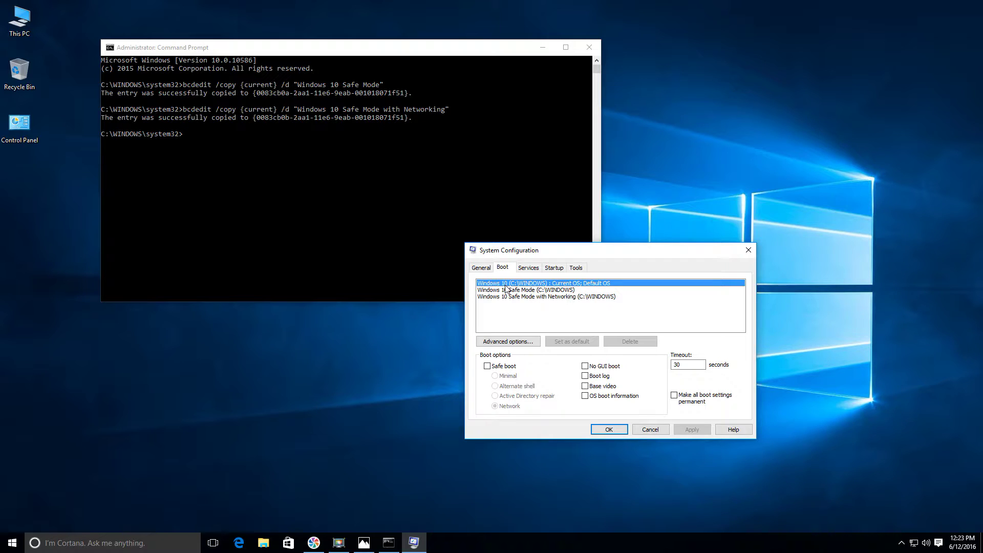
# - Review both safe mode entries' boot options, then save with OK and exit without restart
pyautogui.click(500, 290)
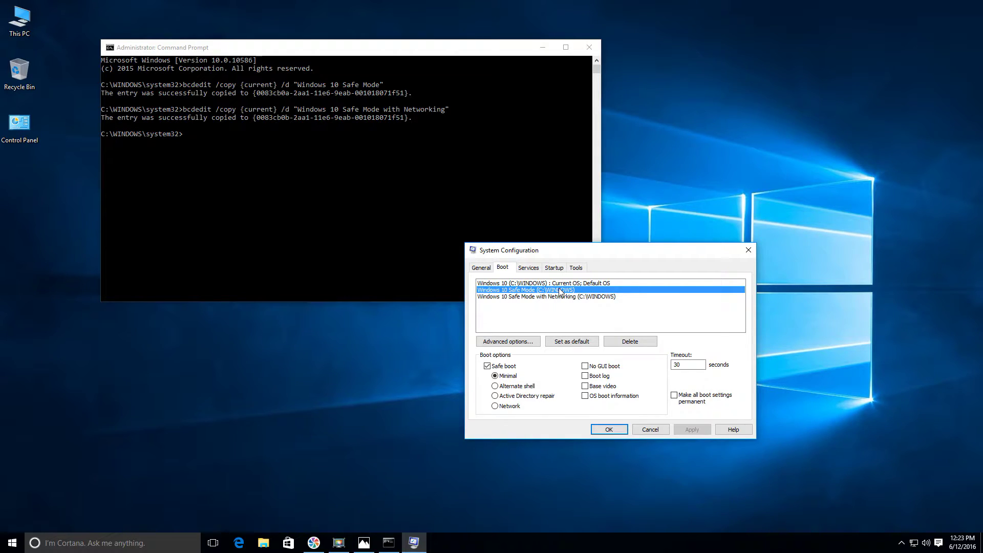
pyautogui.click(518, 297)
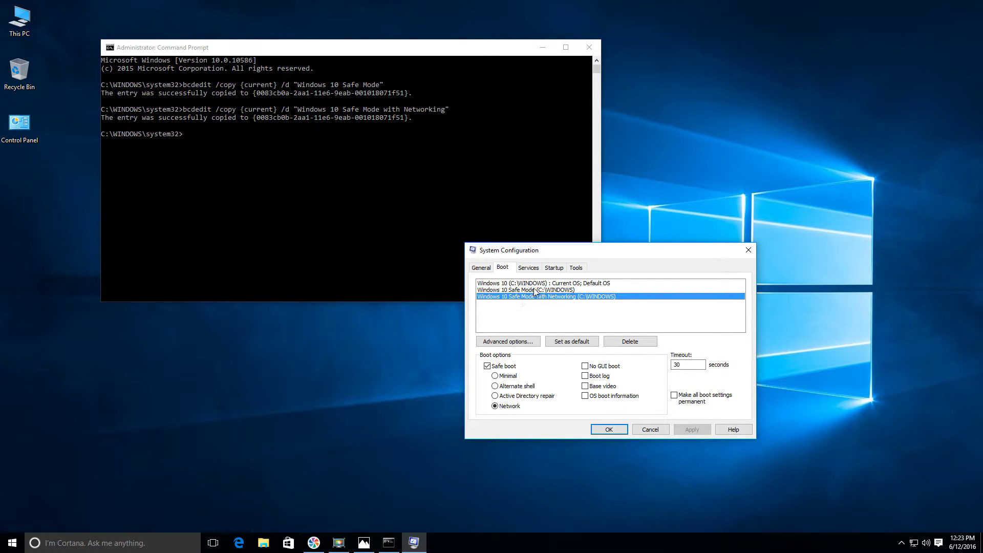
pyautogui.click(620, 434)
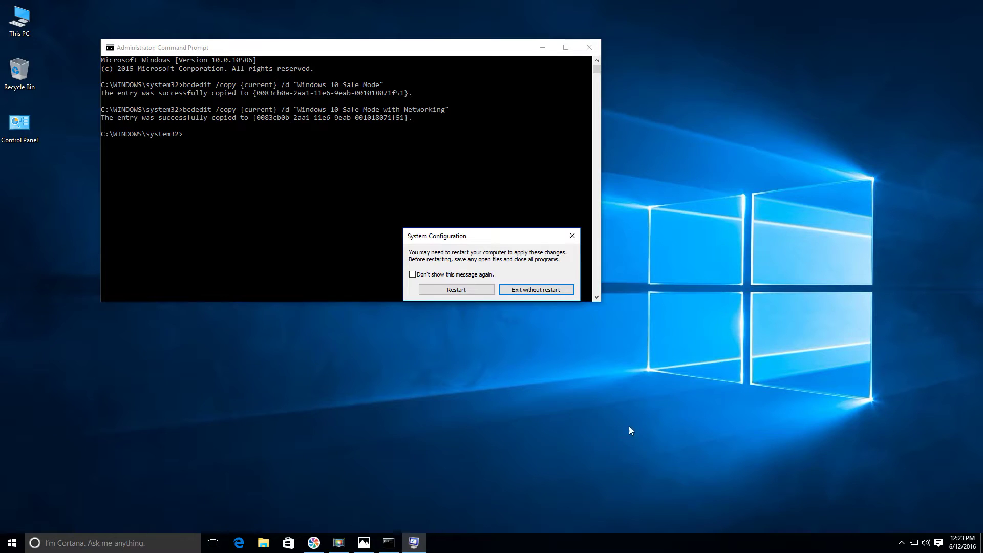
pyautogui.click(558, 290)
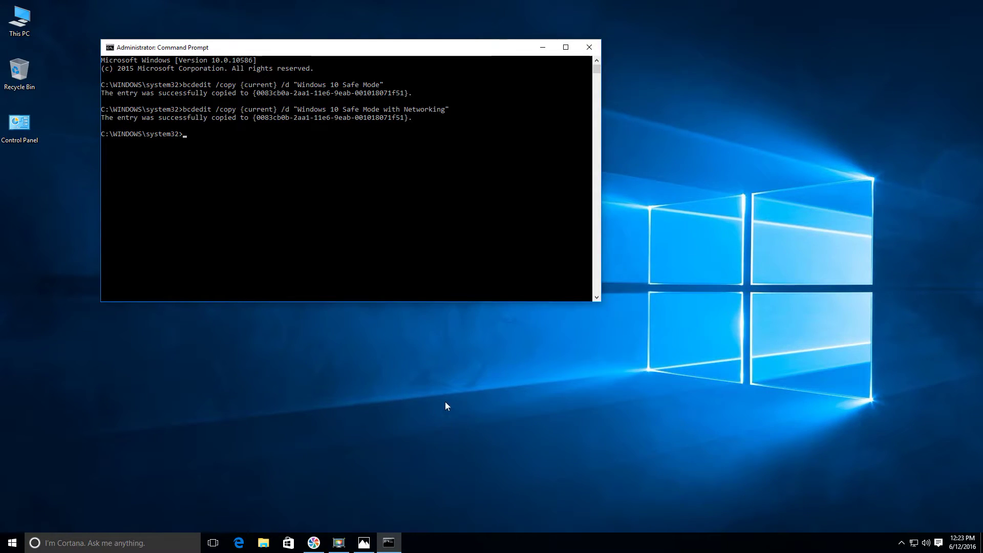
# - Display Safe Mode.PNG in Photos, showing the three Windows 10 boot menu entries
pyautogui.click(368, 547)
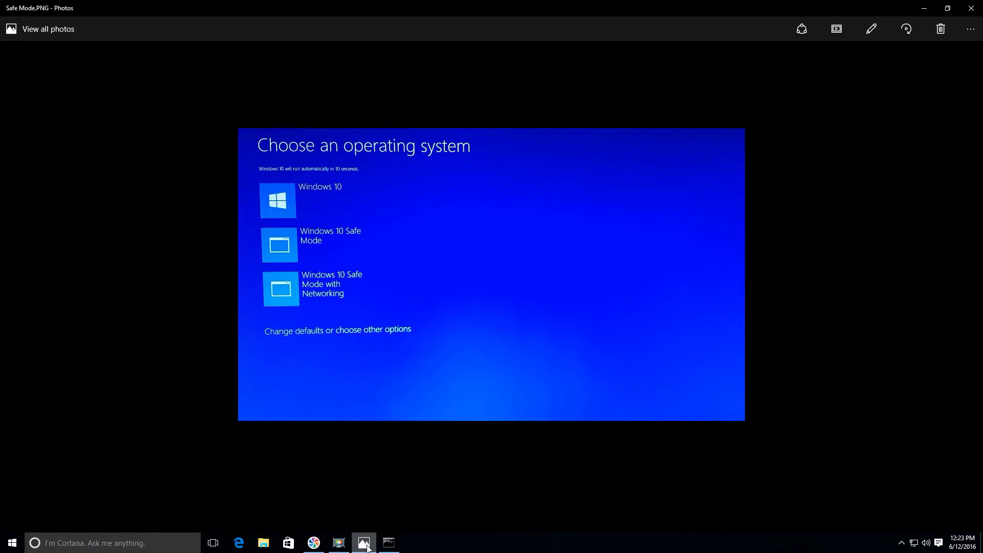